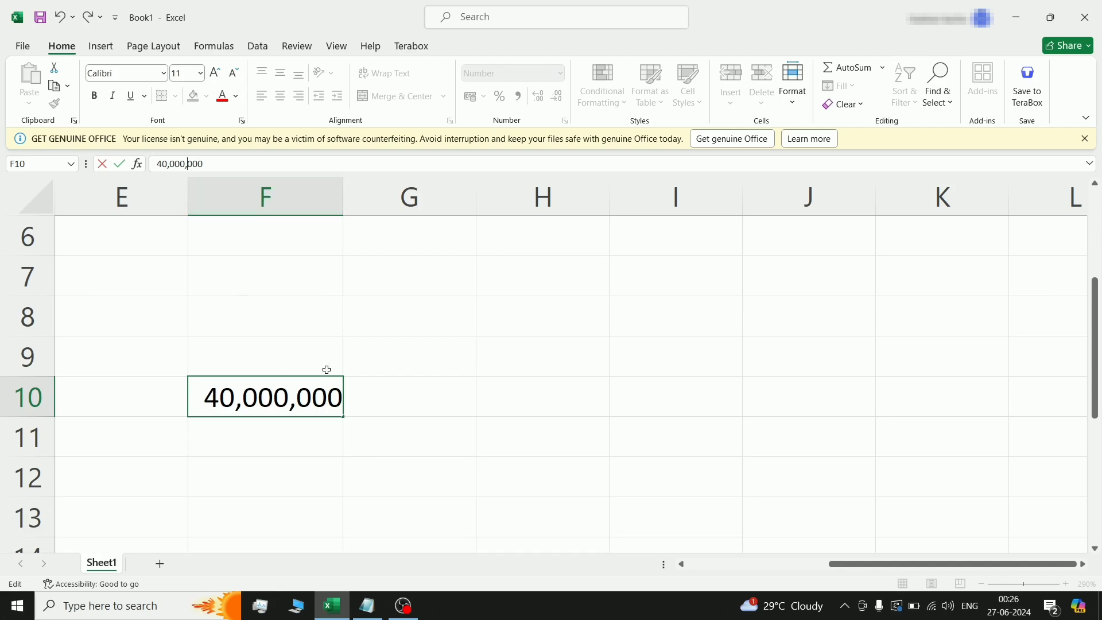
Finish entering 40000000 in F10 and select that cell to inspect its format.
key(Return)
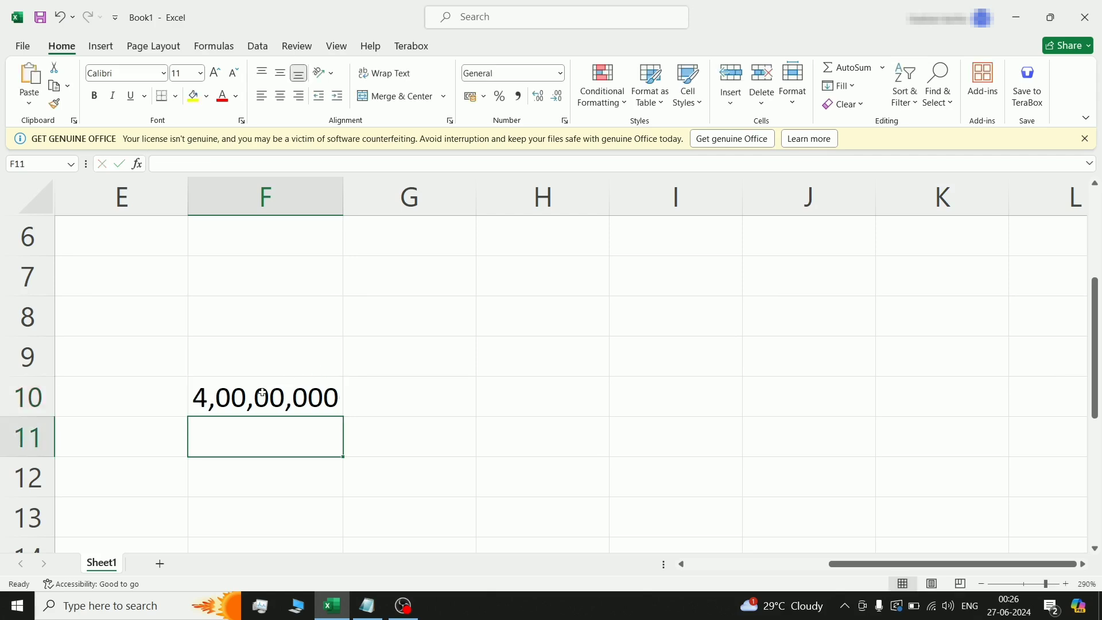
click(263, 394)
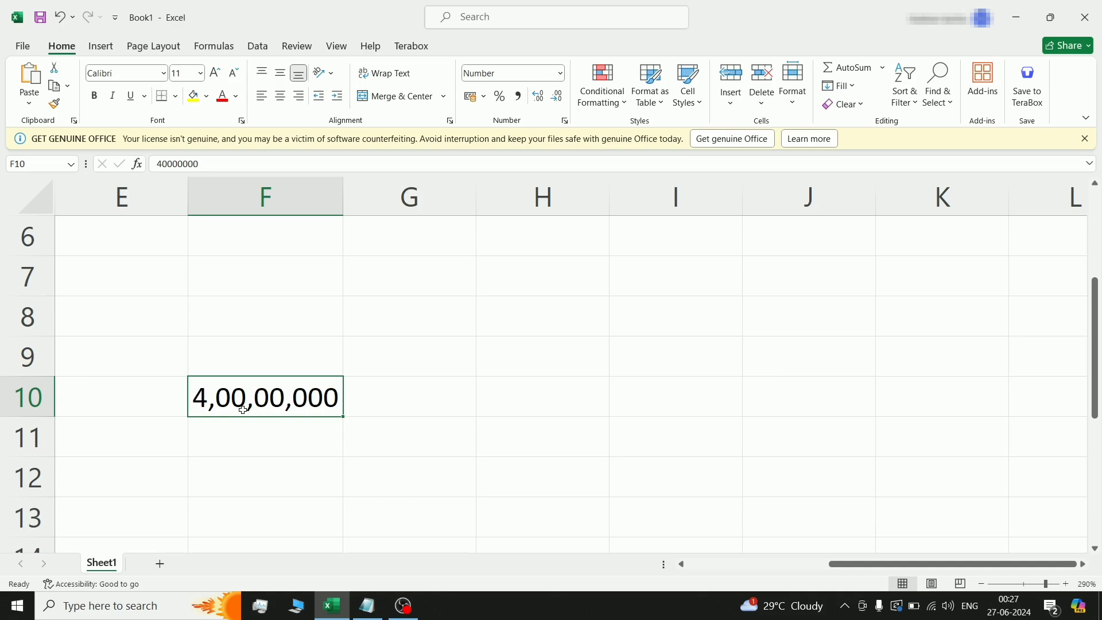
Switch F10 from Indian grouping to the General format, showing plain 40000000.
click(559, 74)
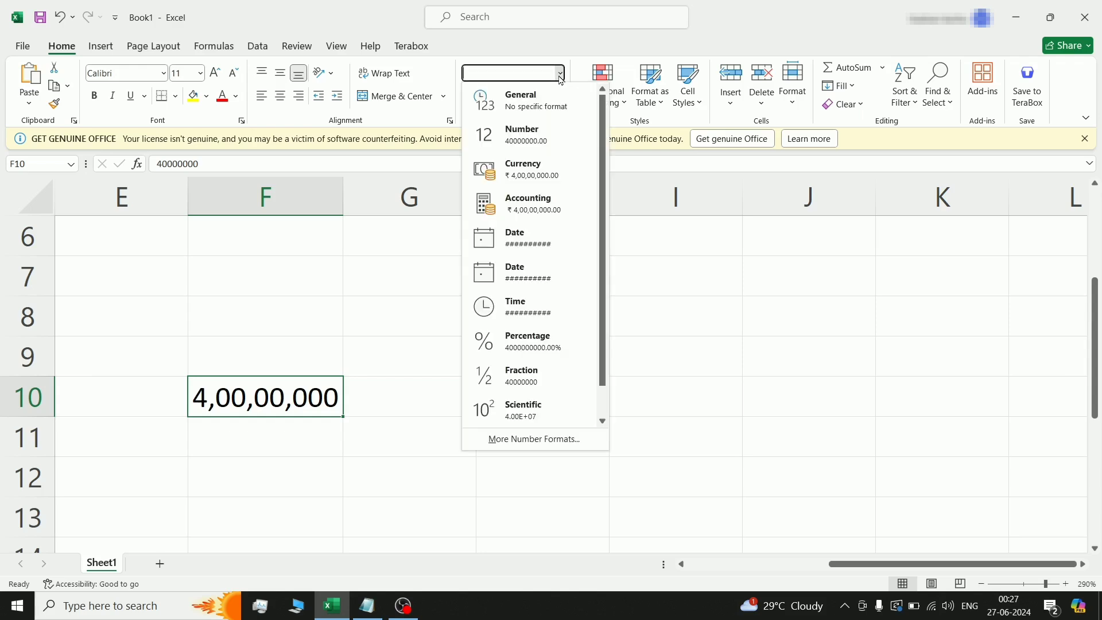
click(497, 107)
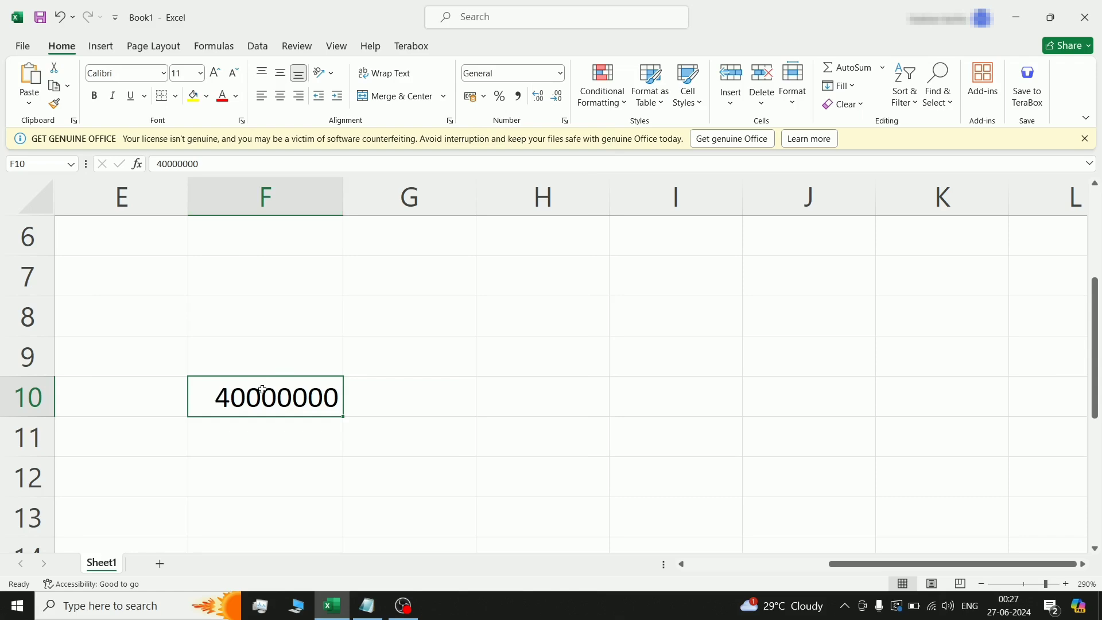
right_click(262, 391)
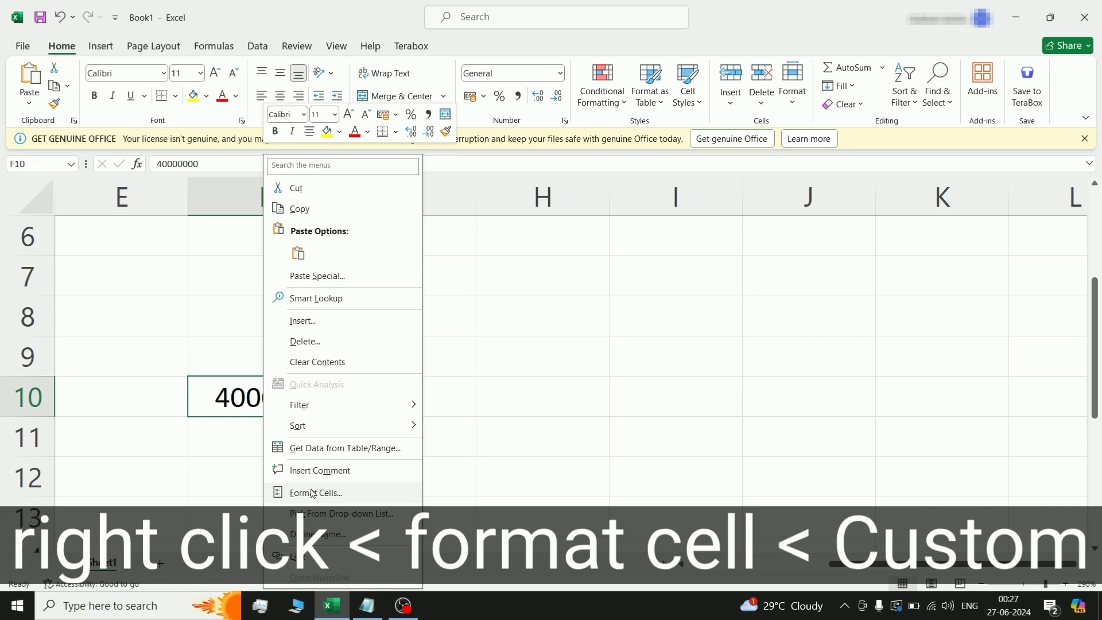
Open Format Cells on Custom for F10, clear the 0 type code, and bring up Notepad's prepared code.
click(312, 494)
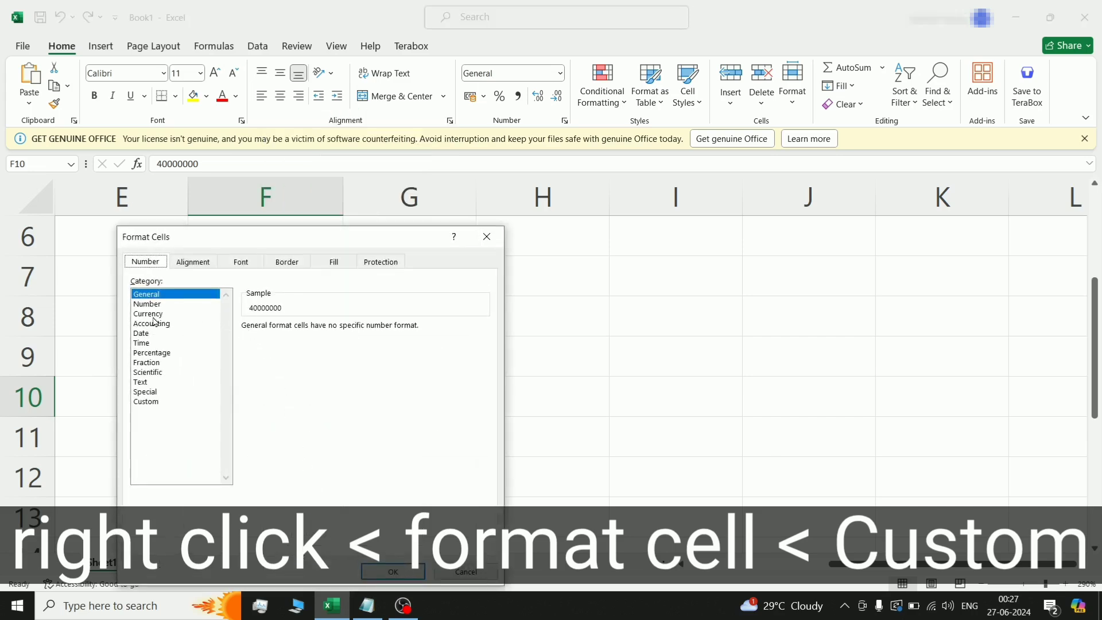
click(145, 403)
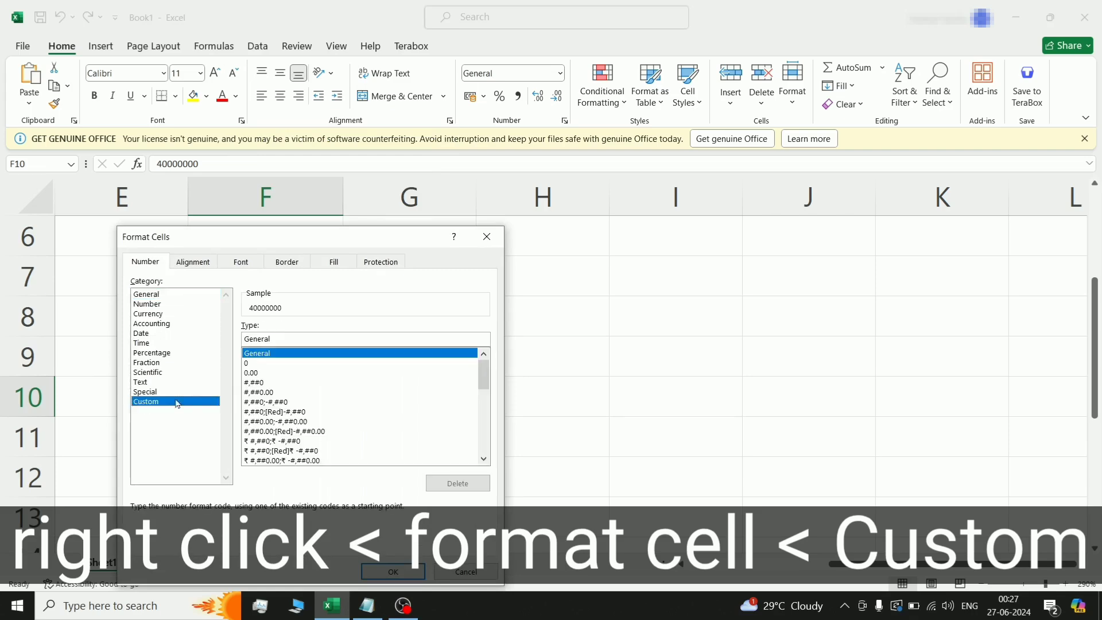
click(266, 364)
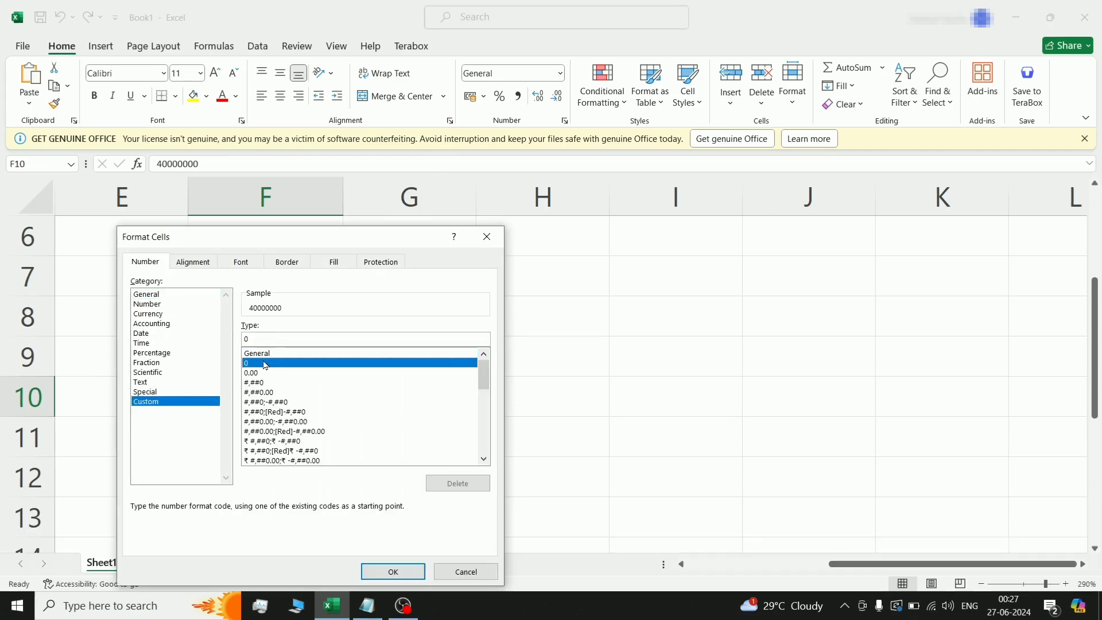
click(265, 338)
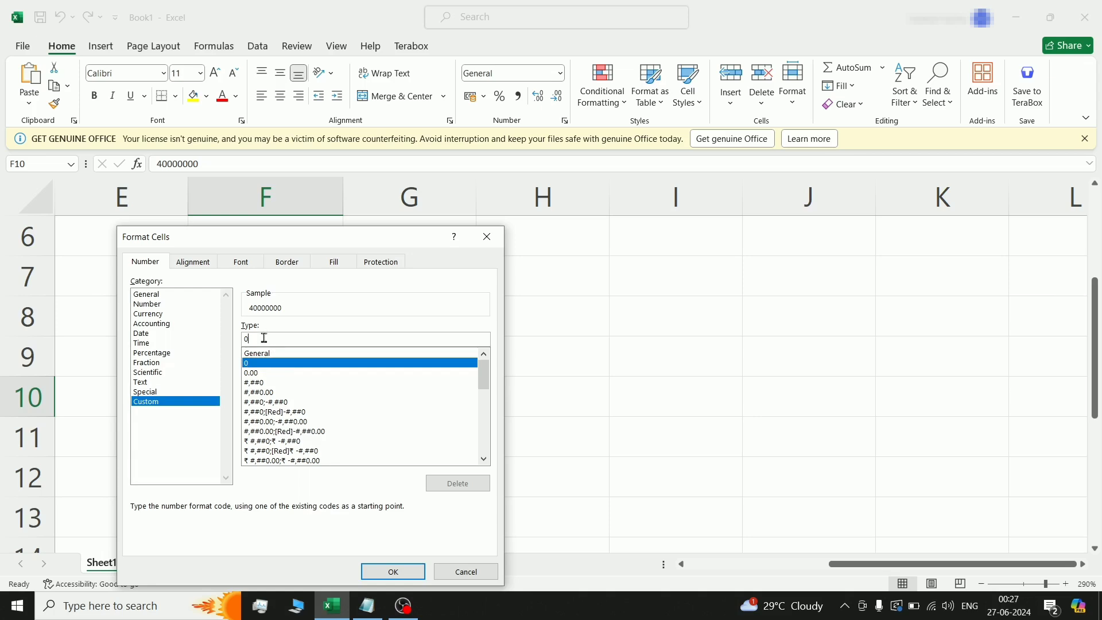
key(BackSpace)
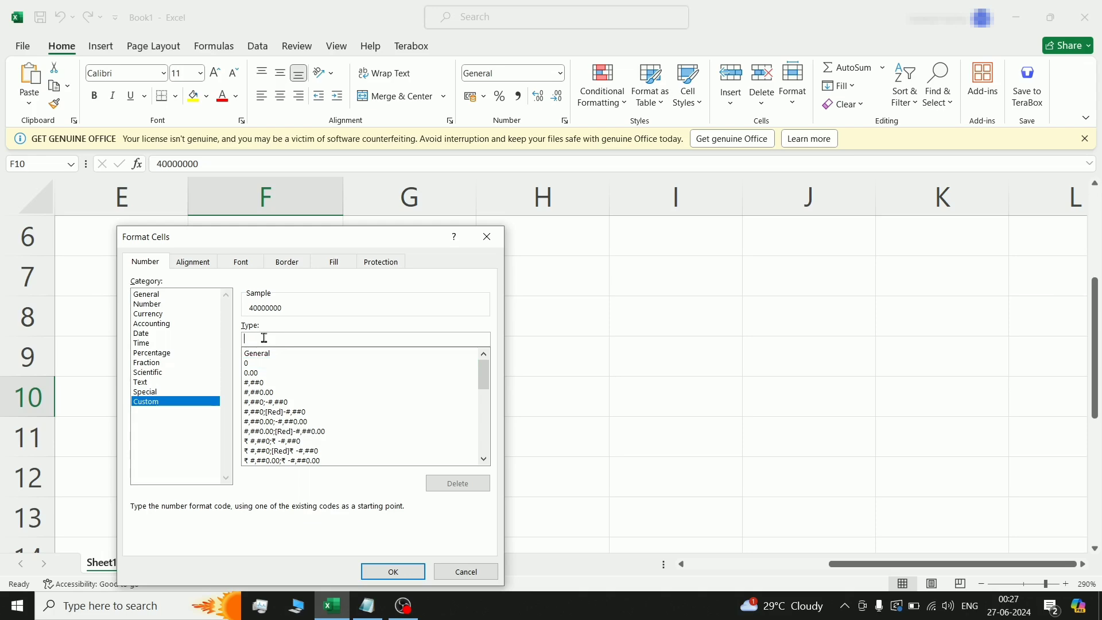
click(378, 613)
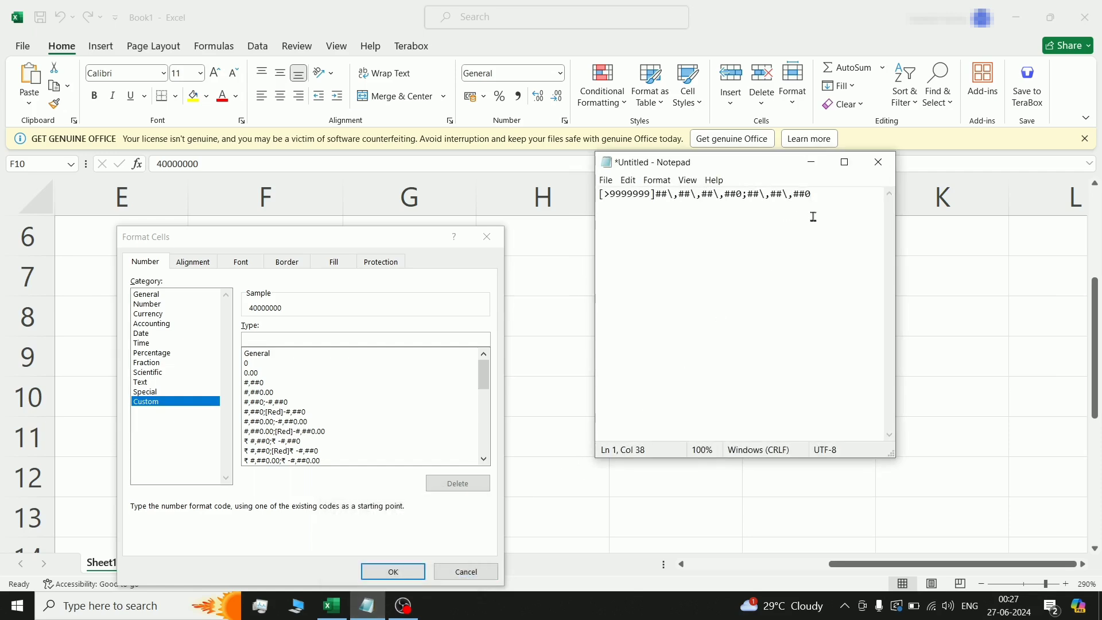
Zoom Notepad to 170%, widen it, and copy [>9999999]##\,##\,##\,##0;##\,##\,##0 before minimizing it.
key(ctrl+plus)
key(ctrl+plus)
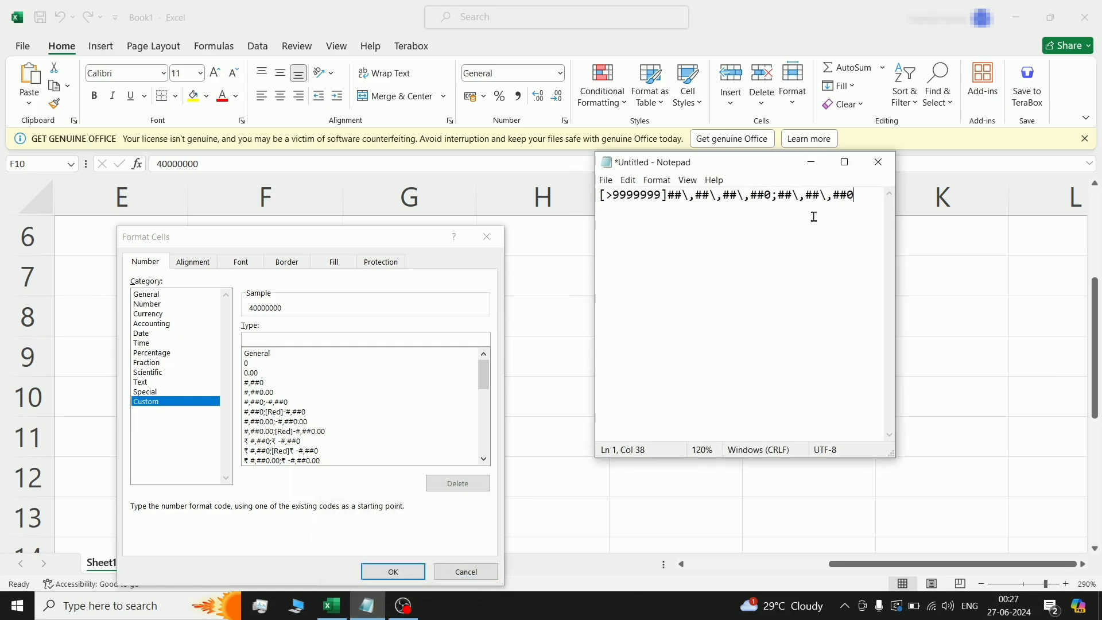
key(ctrl+plus)
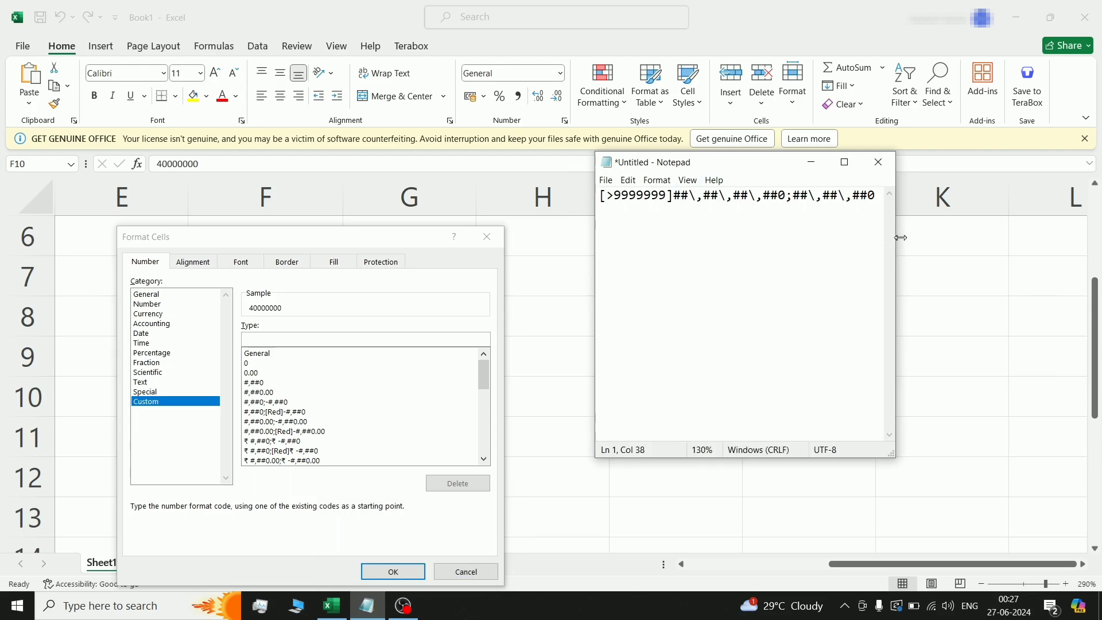
drag(900, 237, 995, 222)
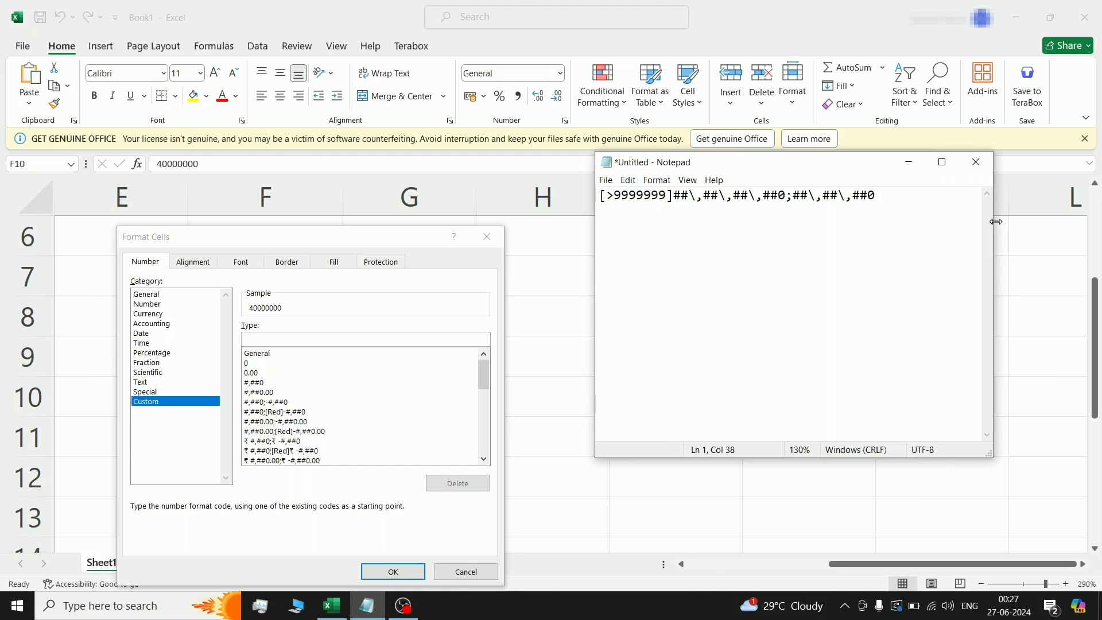
key(ctrl+plus)
key(ctrl+plus)
key(ctrl+plus)
key(ctrl+plus)
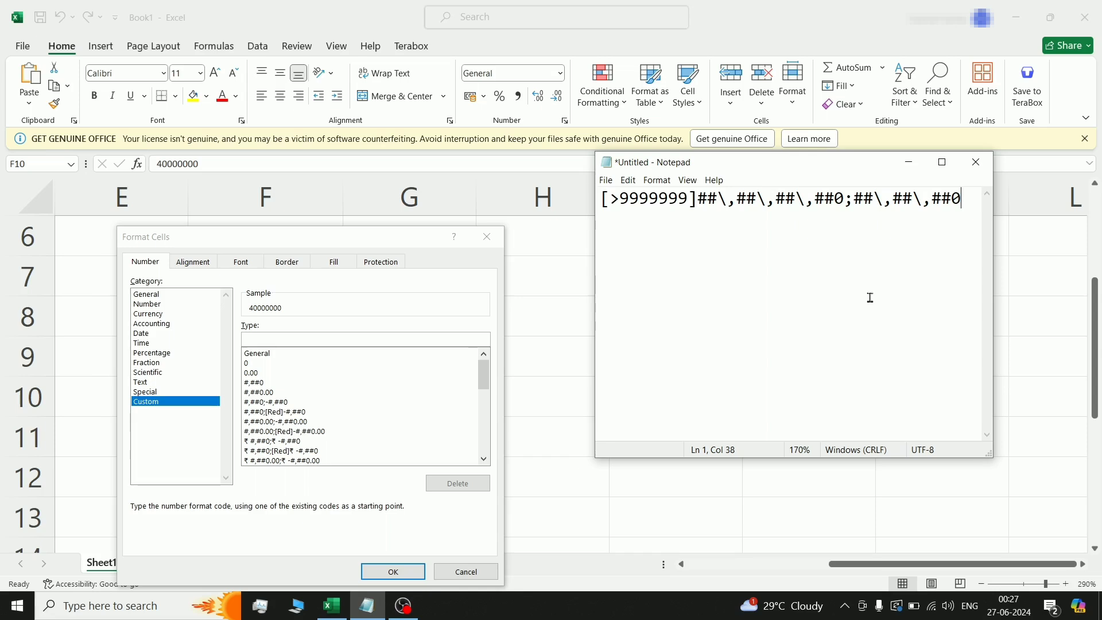
key(ctrl+a)
key(ctrl+c)
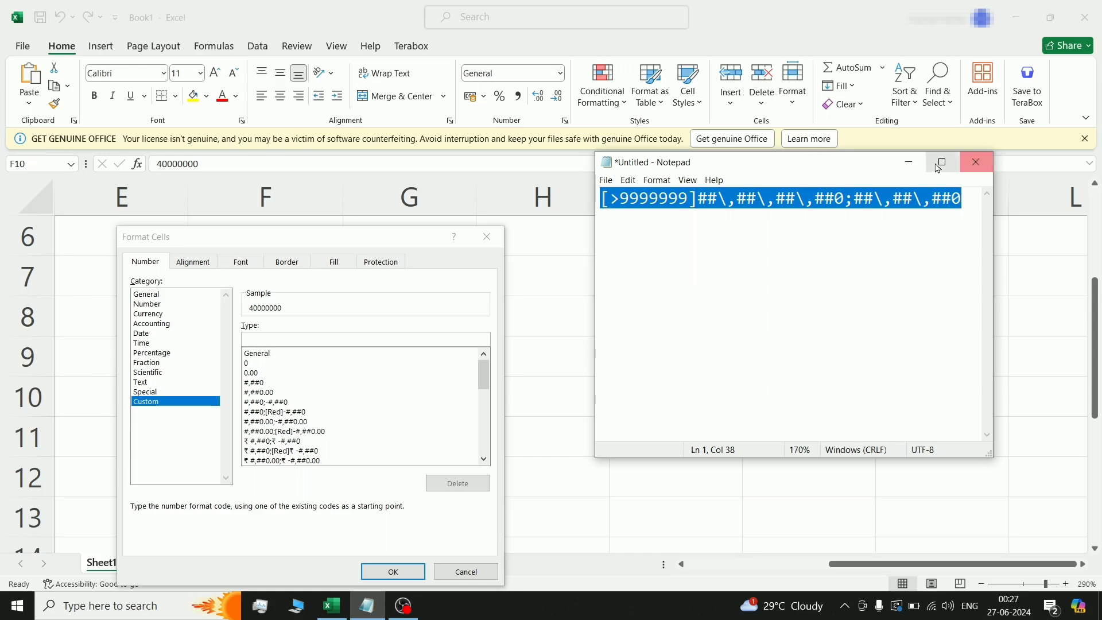
click(908, 162)
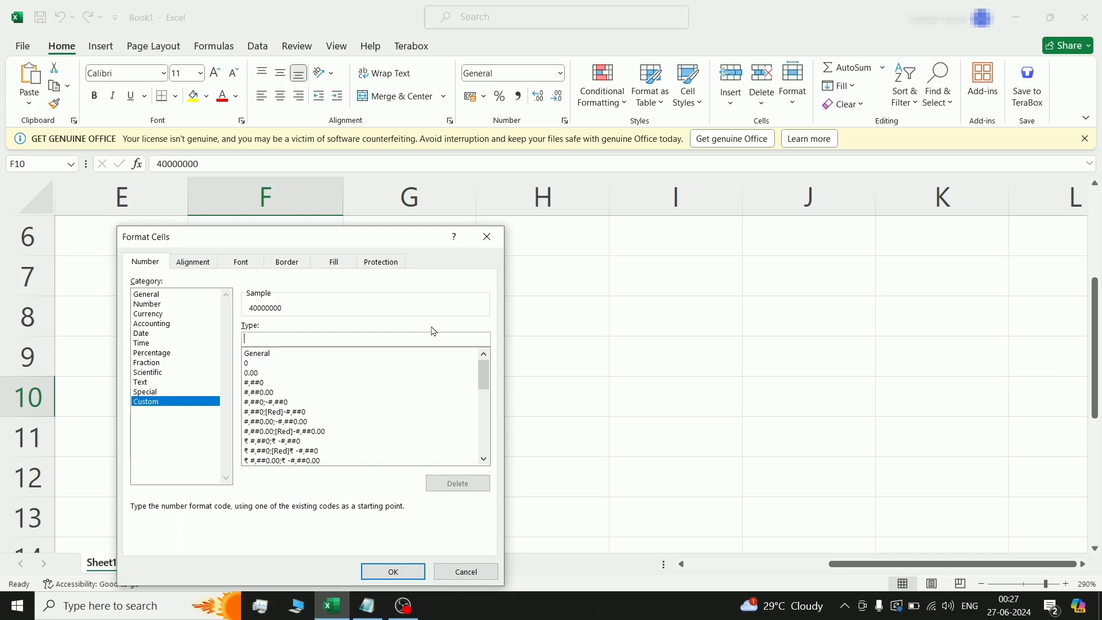
Paste the Indian-comma code into the Custom Type box and confirm so F10 shows 4,00,00,000.
click(304, 339)
key(ctrl+v)
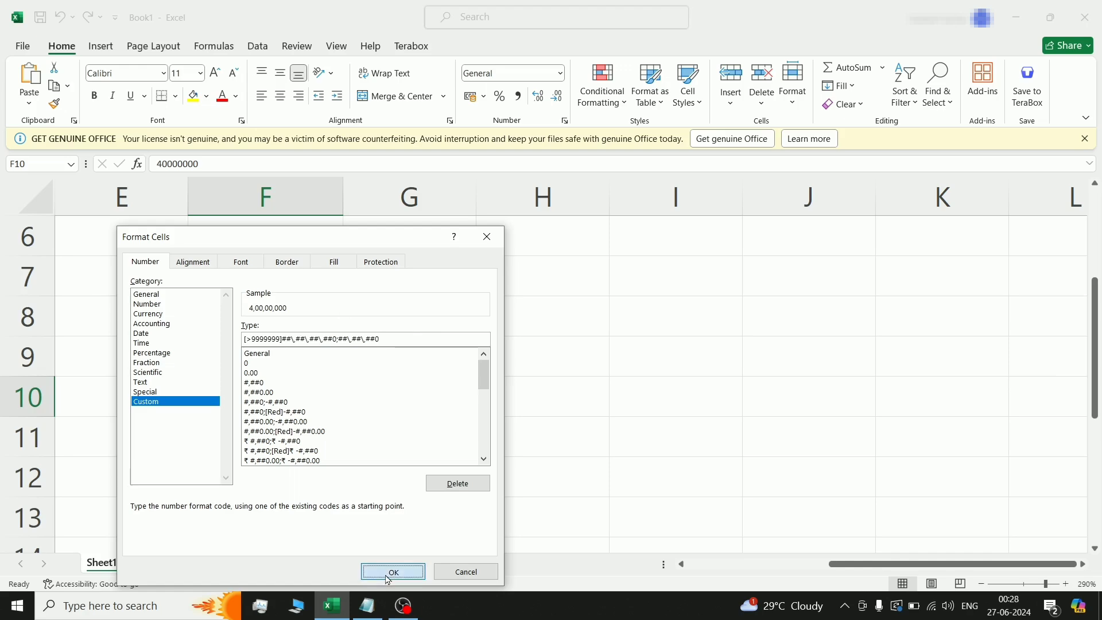
click(393, 571)
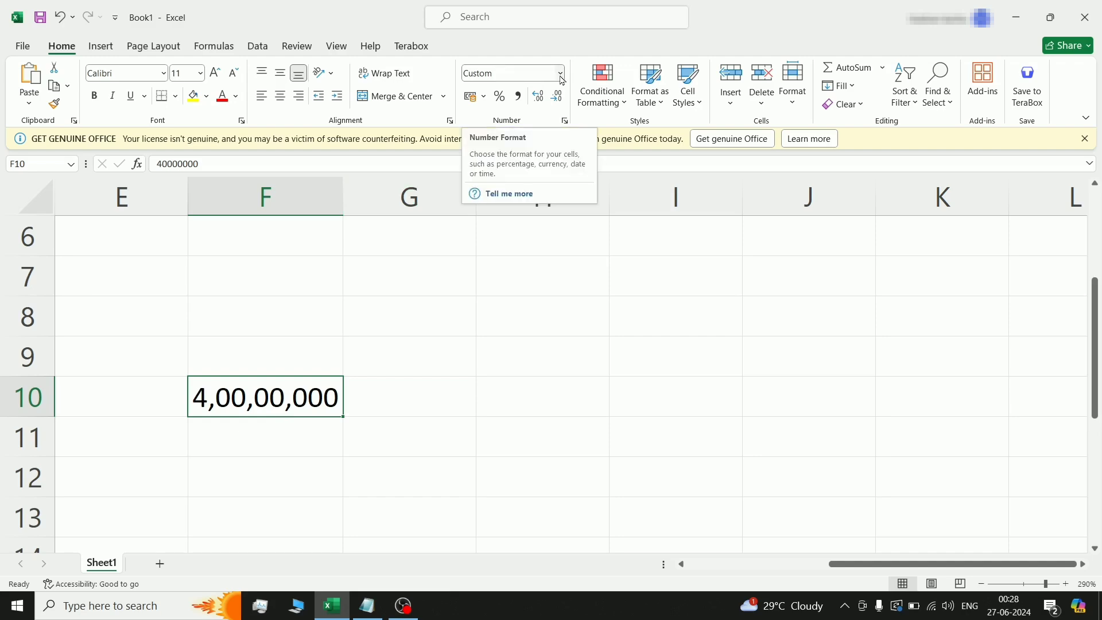
Restore the Notepad window with the format code and deselect its text.
click(368, 605)
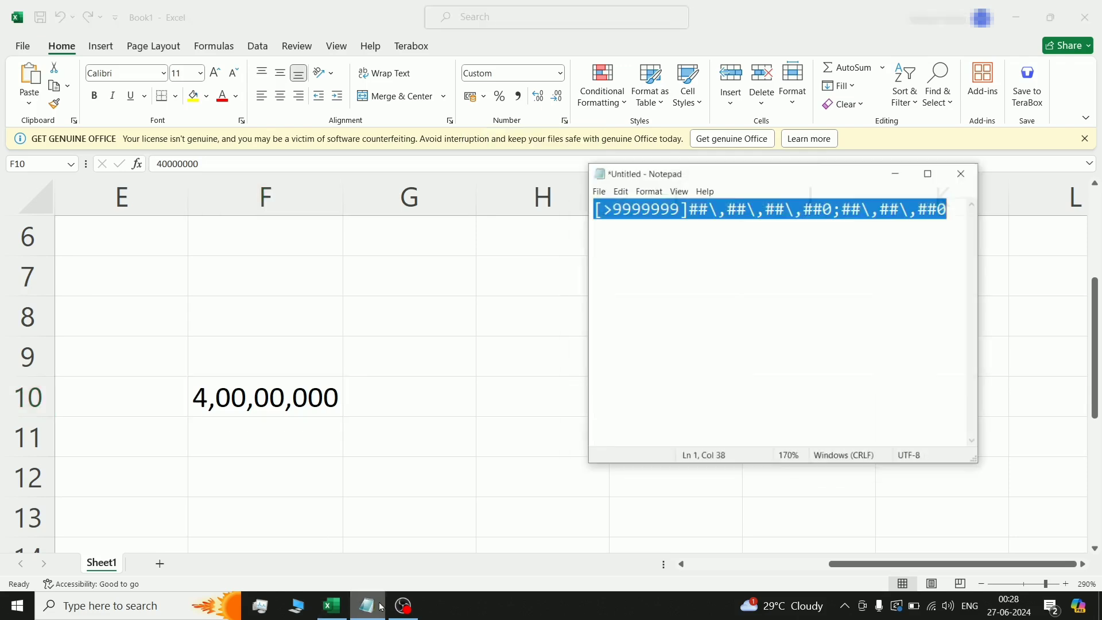
click(811, 341)
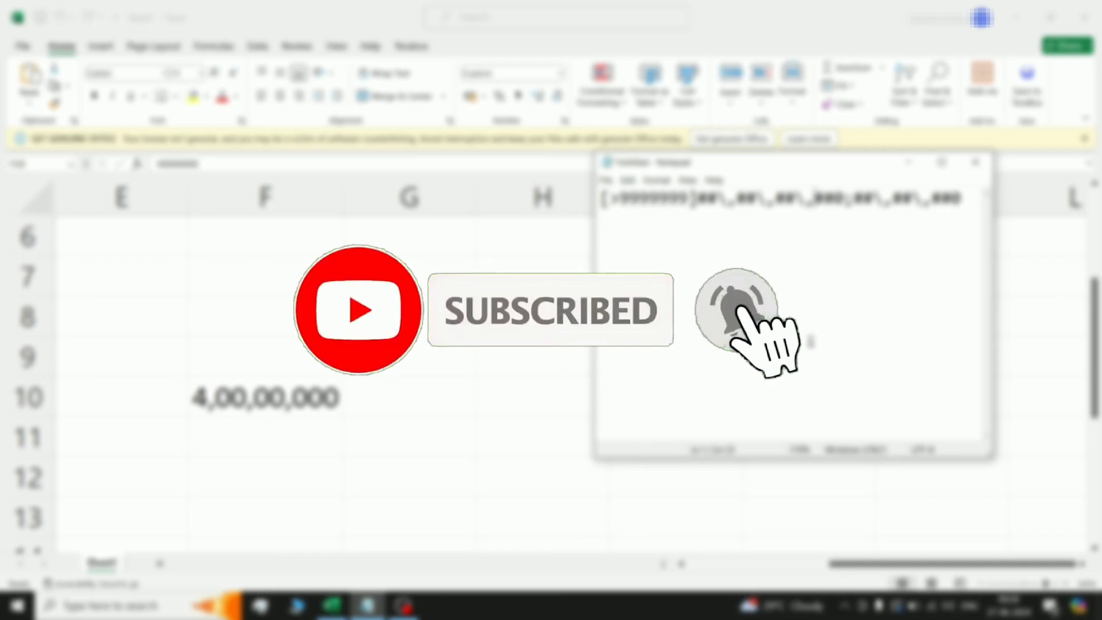
Switch back to the Excel sheet where F10 reads 4,00,00,000.
key(alt+Tab)
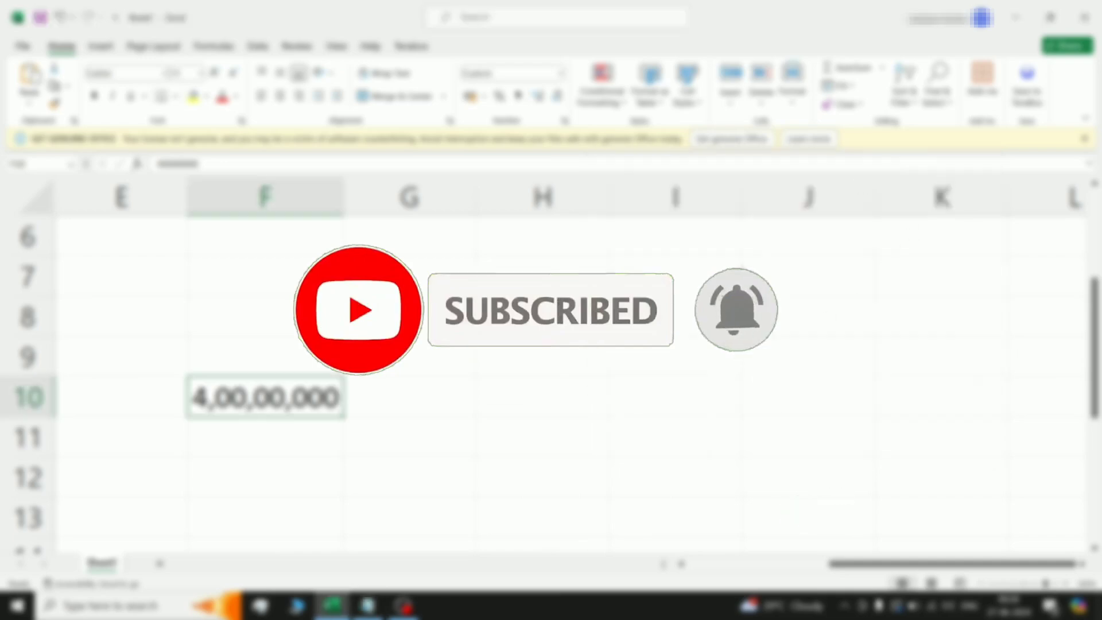